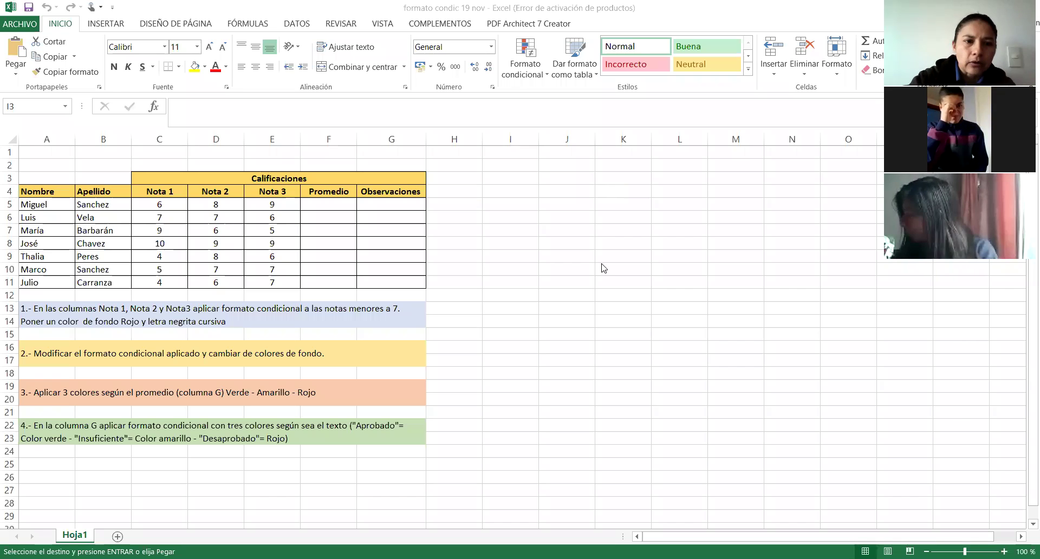
- Examine the grades table's layout and the student entries in the Nombre and Apellido columns
{"action": "scroll", "coordinate": [604, 268], "scroll_direction": "up", "scroll_amount": 8, "text": "ctrl"}
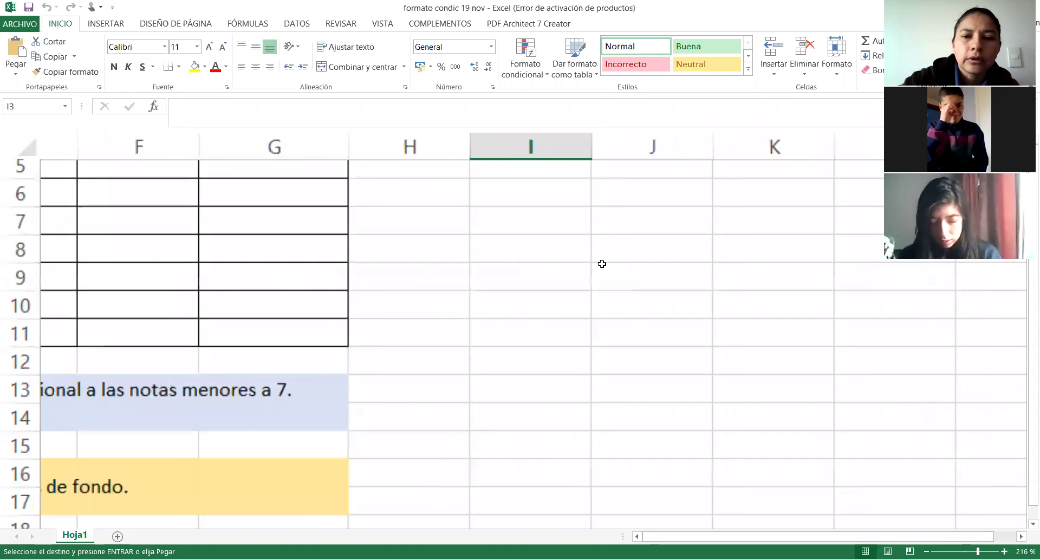
{"action": "scroll", "coordinate": [602, 264], "scroll_direction": "left", "scroll_amount": 2}
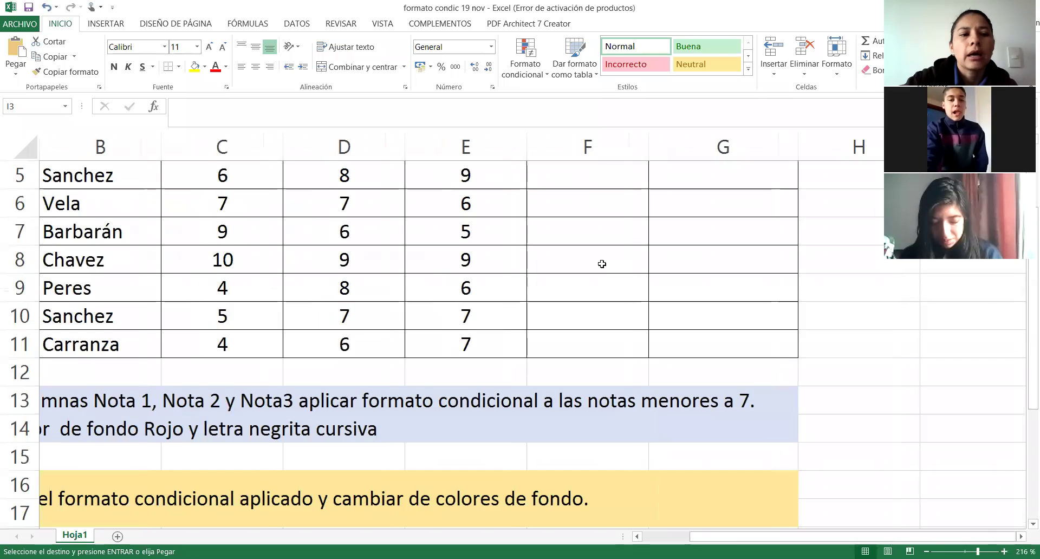
{"action": "scroll", "coordinate": [601, 264], "scroll_direction": "up", "scroll_amount": 3}
{"action": "scroll", "coordinate": [602, 264], "scroll_direction": "left", "scroll_amount": 1}
{"action": "scroll", "coordinate": [602, 264], "scroll_direction": "up", "scroll_amount": 1}
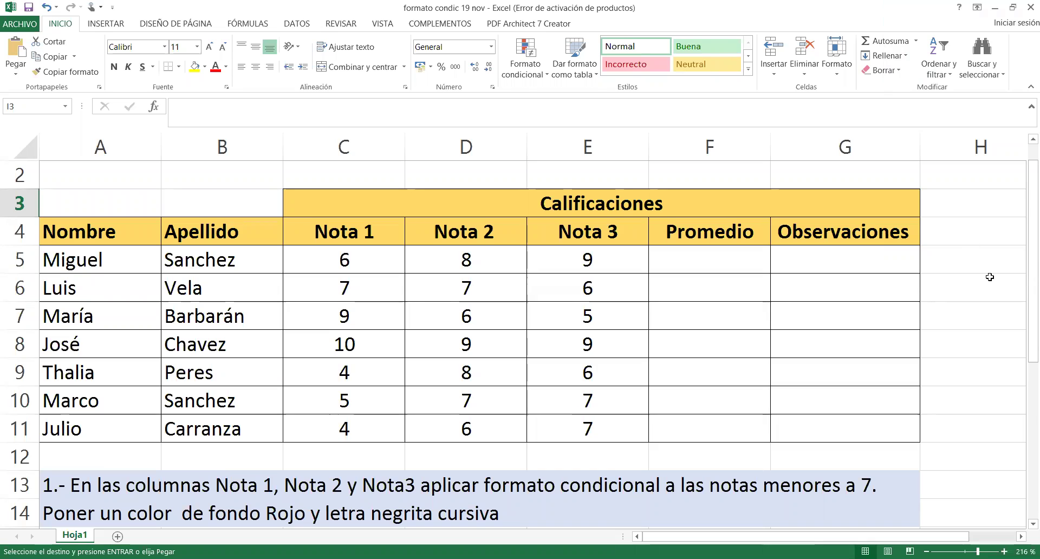
{"action": "left_click", "coordinate": [705, 269]}
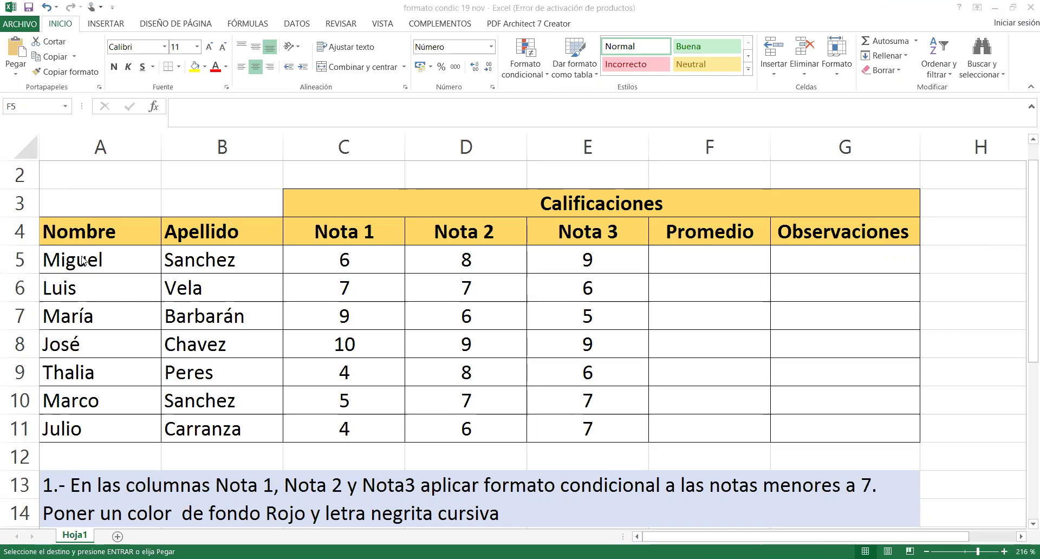
{"action": "left_click", "coordinate": [106, 270]}
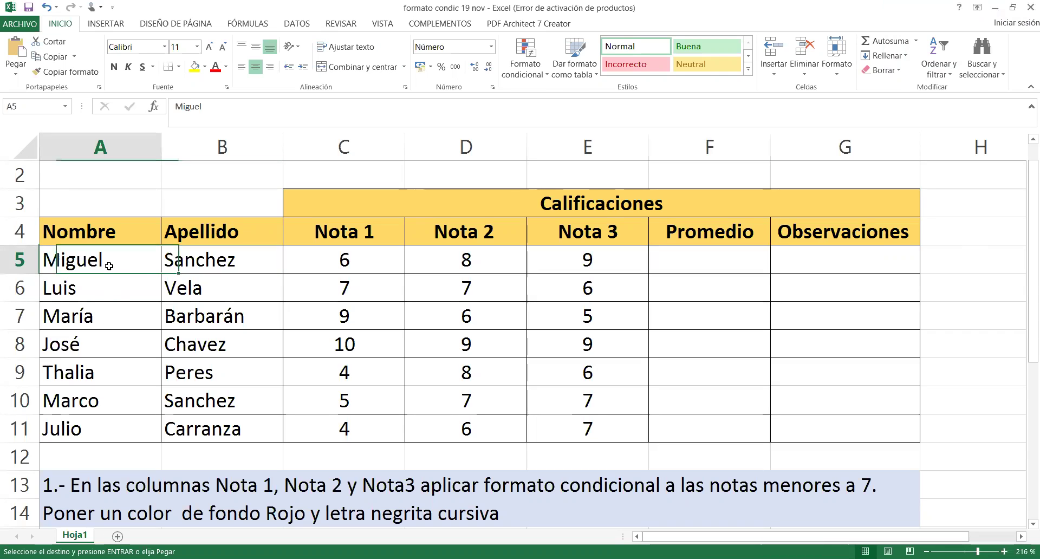
{"action": "key", "text": "shift+Down"}
{"action": "key", "text": "shift+Down"}
{"action": "key", "text": "shift+Down"}
{"action": "key", "text": "shift+Down"}
{"action": "key", "text": "shift+Down"}
{"action": "key", "text": "shift+Down"}
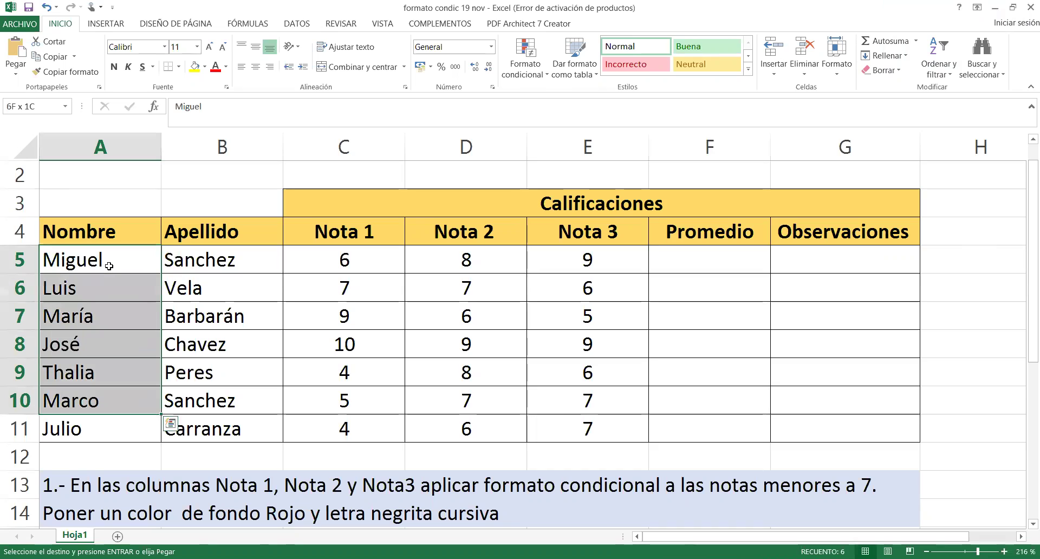
{"action": "key", "text": "shift+Right"}
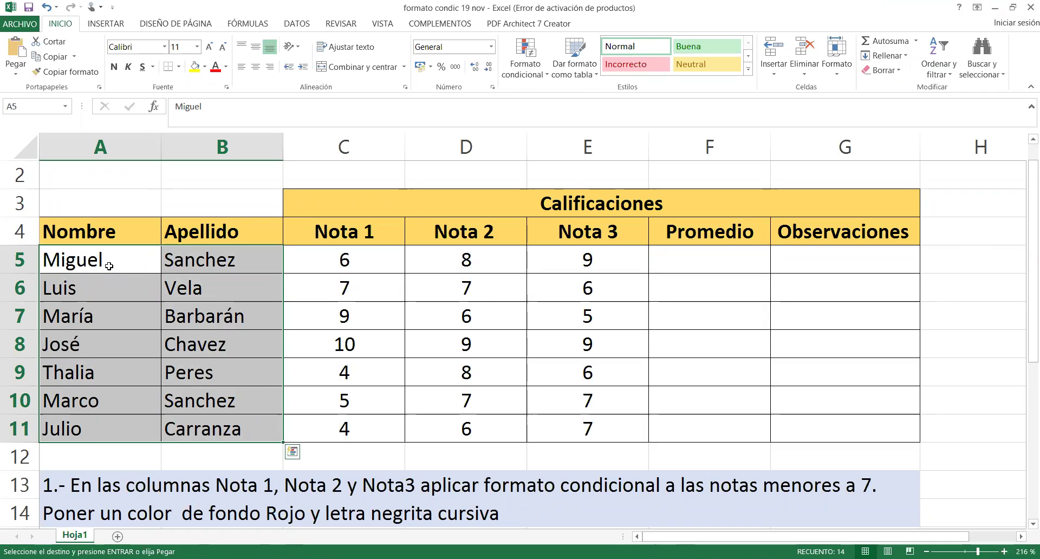
{"action": "left_click", "coordinate": [109, 266]}
{"action": "key", "text": "shift+Down"}
{"action": "key", "text": "shift+Down"}
{"action": "key", "text": "shift+Down"}
{"action": "key", "text": "shift+Down"}
{"action": "key", "text": "shift+Down"}
{"action": "key", "text": "shift+Down"}
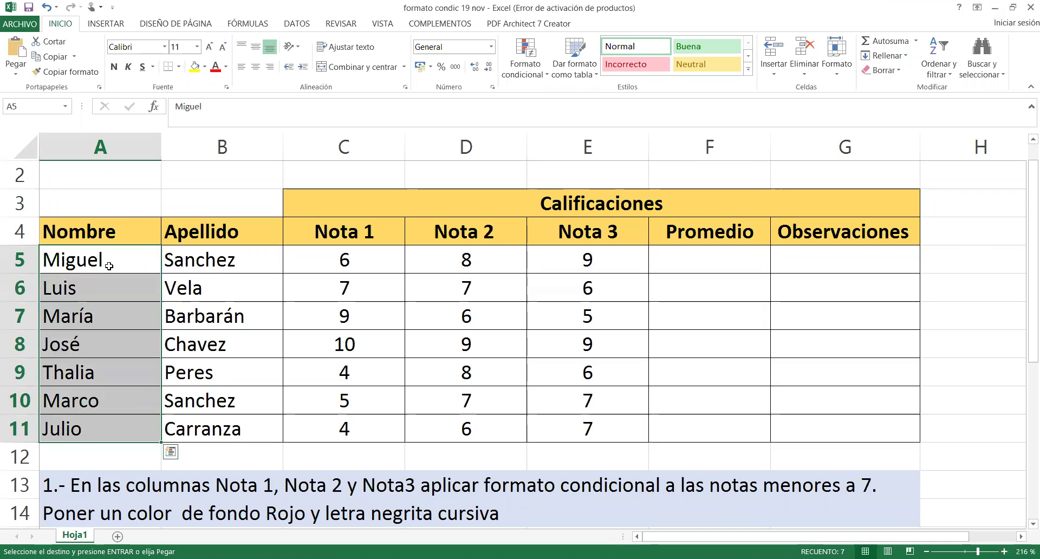
- Review the Nota 1, Nota 2 and Nota 3 headers and the grades listed beneath them for each student
{"action": "key", "text": "Up"}
{"action": "key", "text": "Right"}
{"action": "key", "text": "Right"}
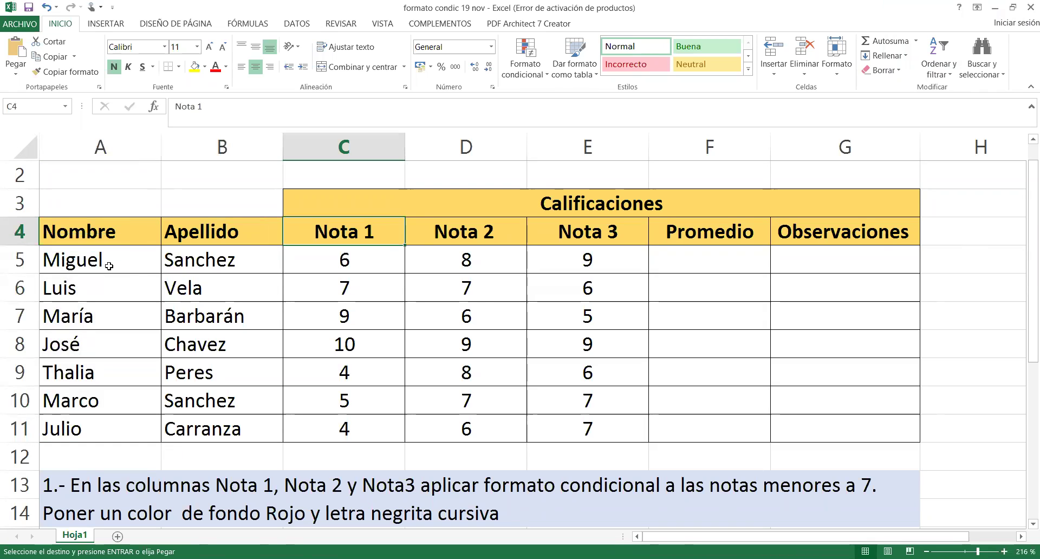
{"action": "key", "text": "Right"}
{"action": "key", "text": "Right"}
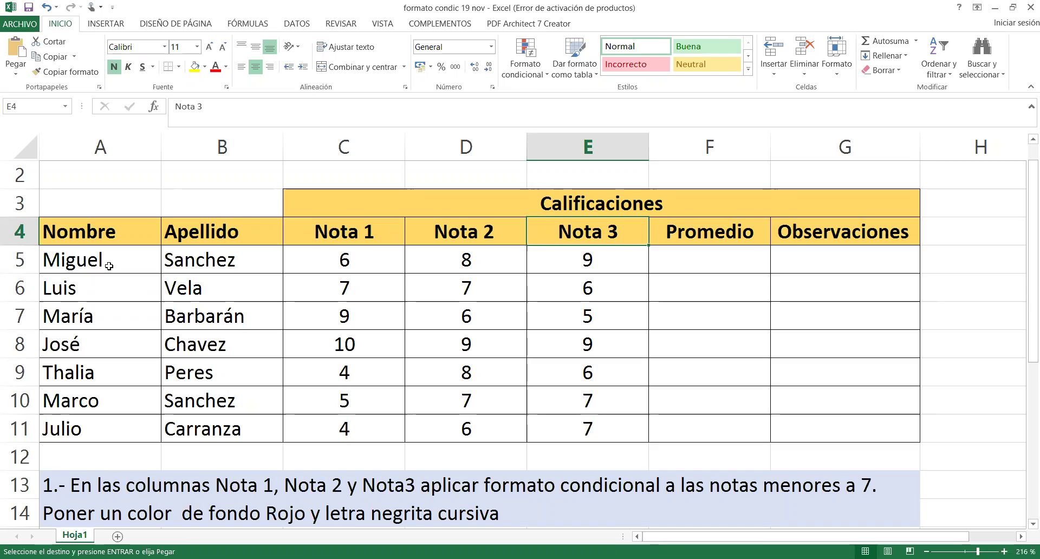
{"action": "key", "text": "Down"}
{"action": "key", "text": "Left"}
{"action": "key", "text": "Left"}
{"action": "key", "text": "Right"}
{"action": "key", "text": "Right"}
{"action": "key", "text": "Down"}
{"action": "key", "text": "Down"}
{"action": "key", "text": "Left"}
{"action": "key", "text": "Left"}
{"action": "key", "text": "Down"}
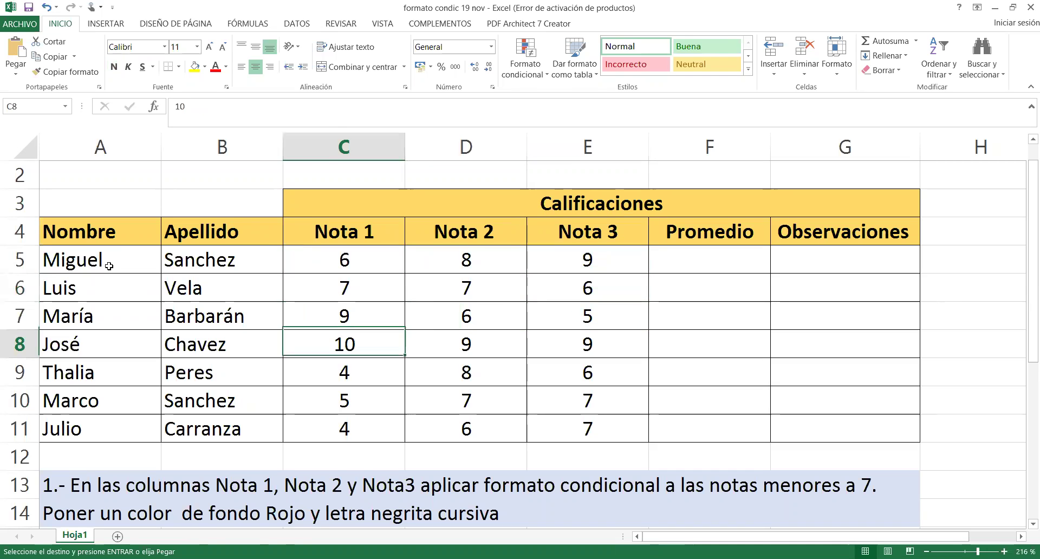
{"action": "key", "text": "Down"}
{"action": "key", "text": "Right"}
{"action": "key", "text": "Up"}
{"action": "key", "text": "Down"}
{"action": "key", "text": "Right"}
{"action": "key", "text": "Down"}
{"action": "key", "text": "Left"}
{"action": "key", "text": "Down"}
{"action": "key", "text": "Left"}
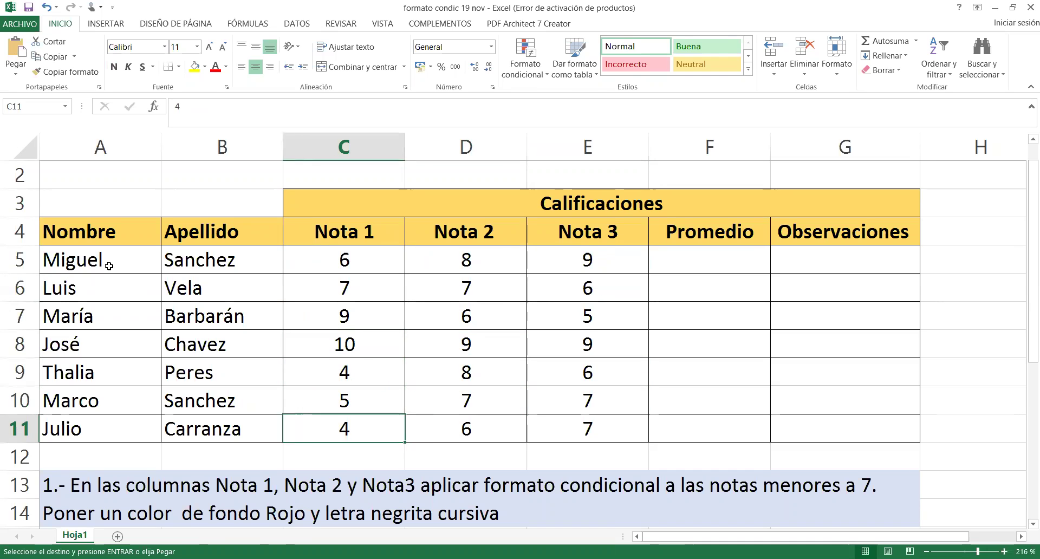
- Calculate the first student's average in F5 with the PROMEDIO function over C5:E5
{"action": "key", "text": "Up"}
{"action": "key", "text": "Up"}
{"action": "key", "text": "Up"}
{"action": "key", "text": "Up"}
{"action": "key", "text": "Up"}
{"action": "key", "text": "Up"}
{"action": "key", "text": "Right"}
{"action": "key", "text": "Right"}
{"action": "key", "text": "Right"}
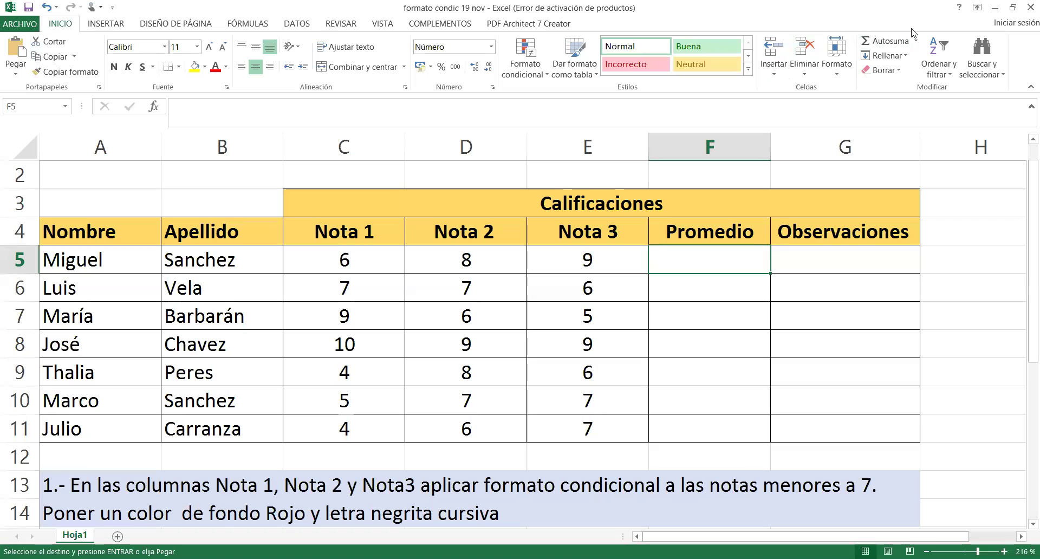
{"action": "left_click", "coordinate": [897, 75]}
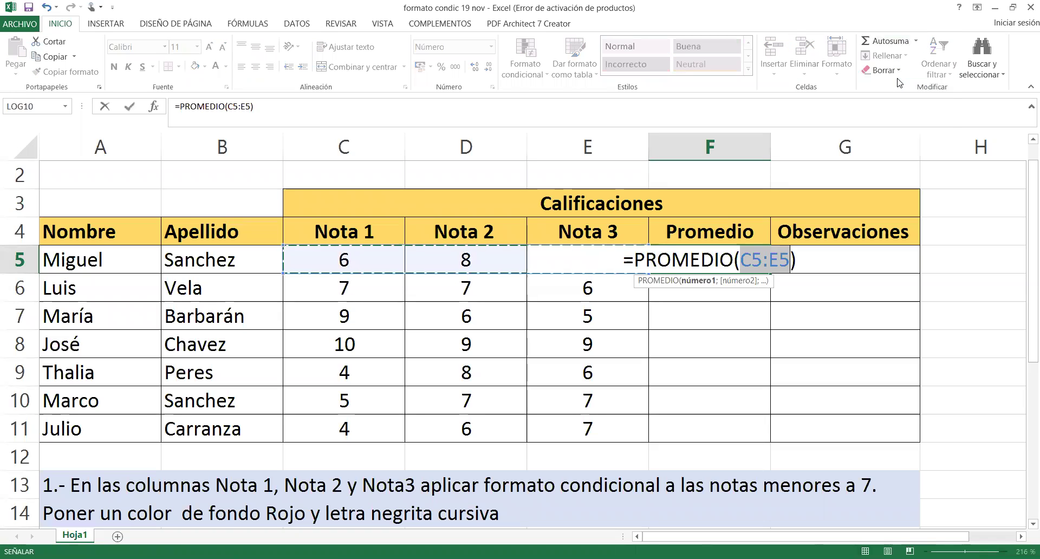
{"action": "key", "text": "Return"}
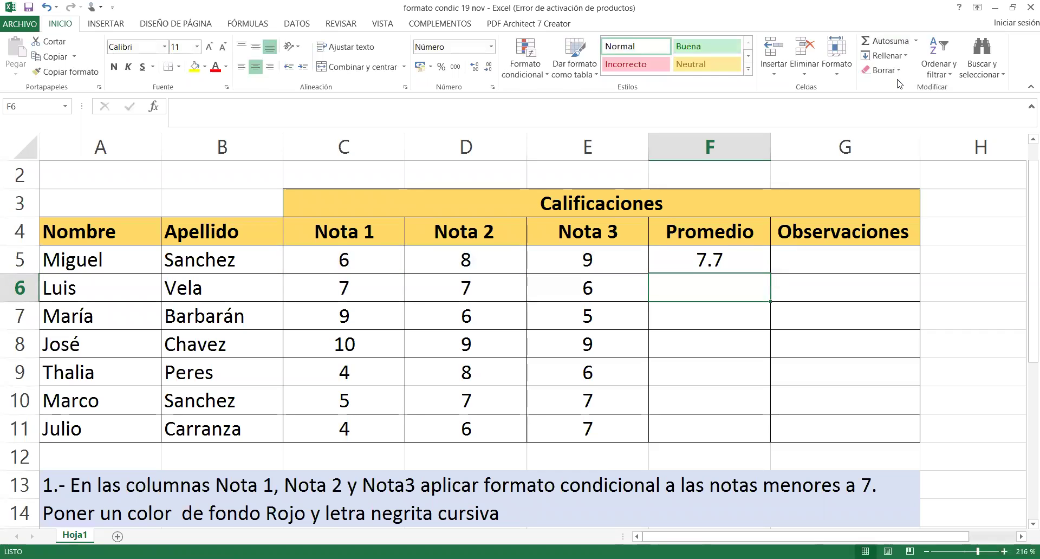
- Calculate the second student's average in F6 with the manual formula =(C6+D6+E6)/3
{"action": "left_click", "coordinate": [749, 260]}
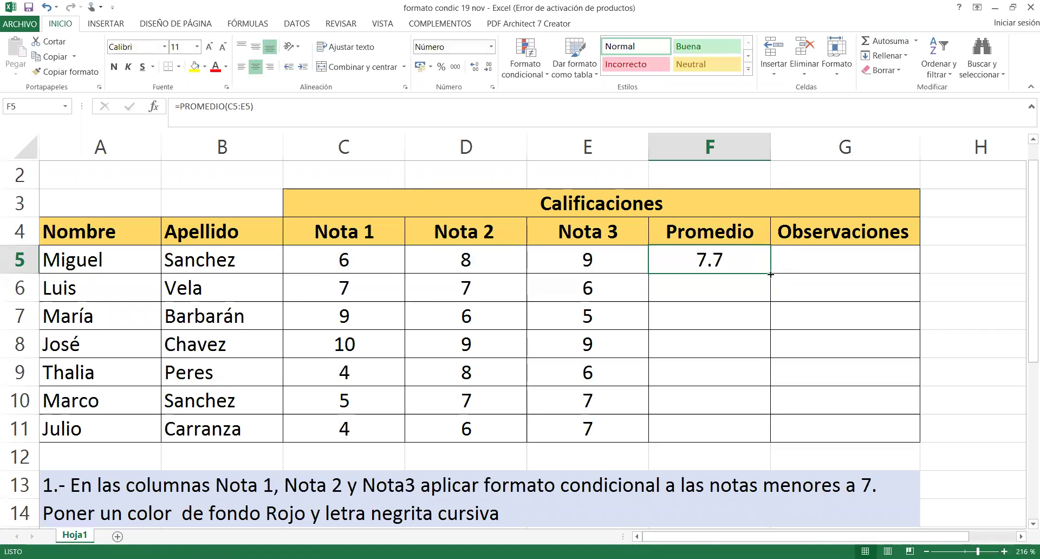
{"action": "left_click", "coordinate": [728, 297]}
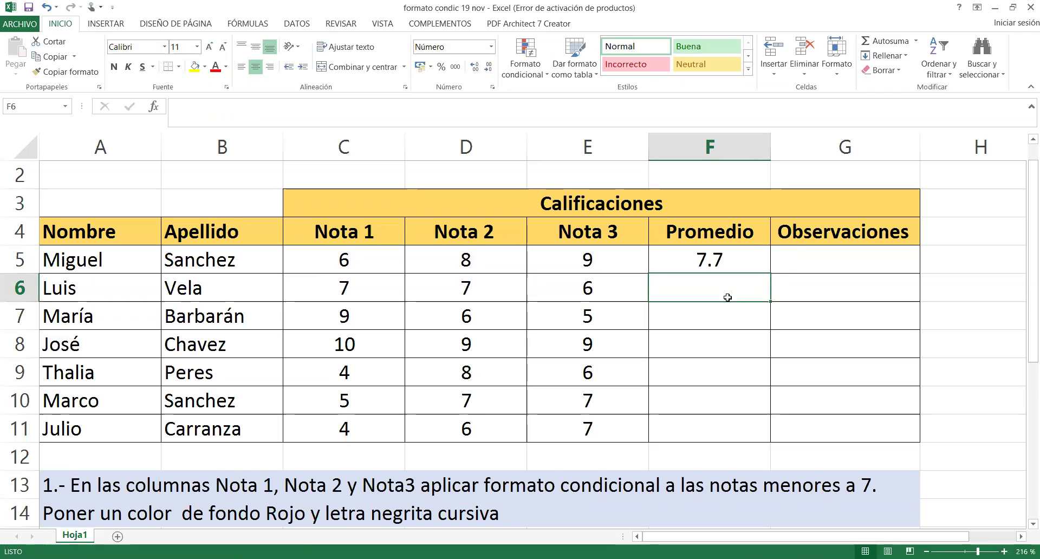
{"action": "type", "text": "=("}
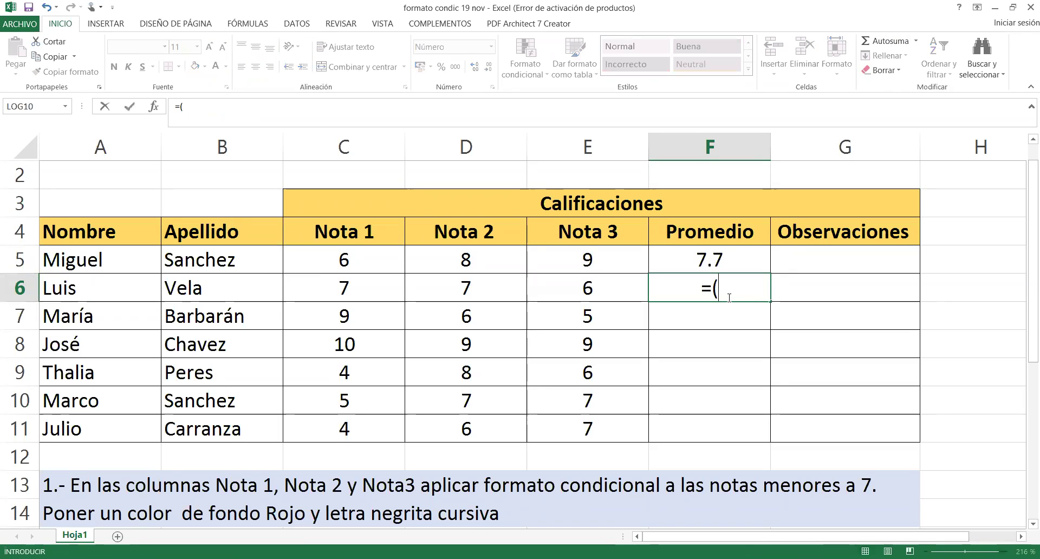
{"action": "left_click", "coordinate": [371, 291]}
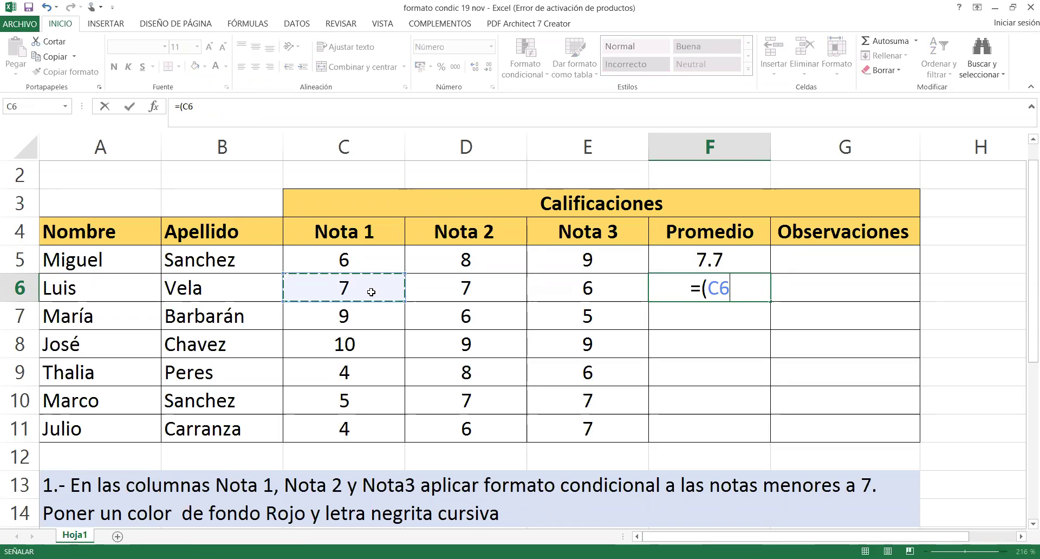
{"action": "type", "text": "+"}
{"action": "left_click", "coordinate": [414, 291]}
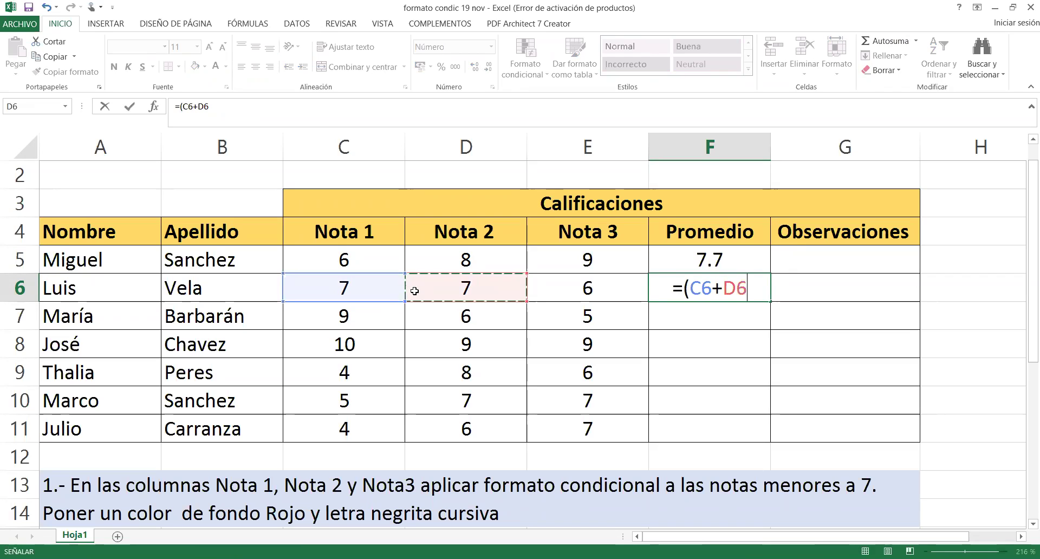
{"action": "type", "text": "+"}
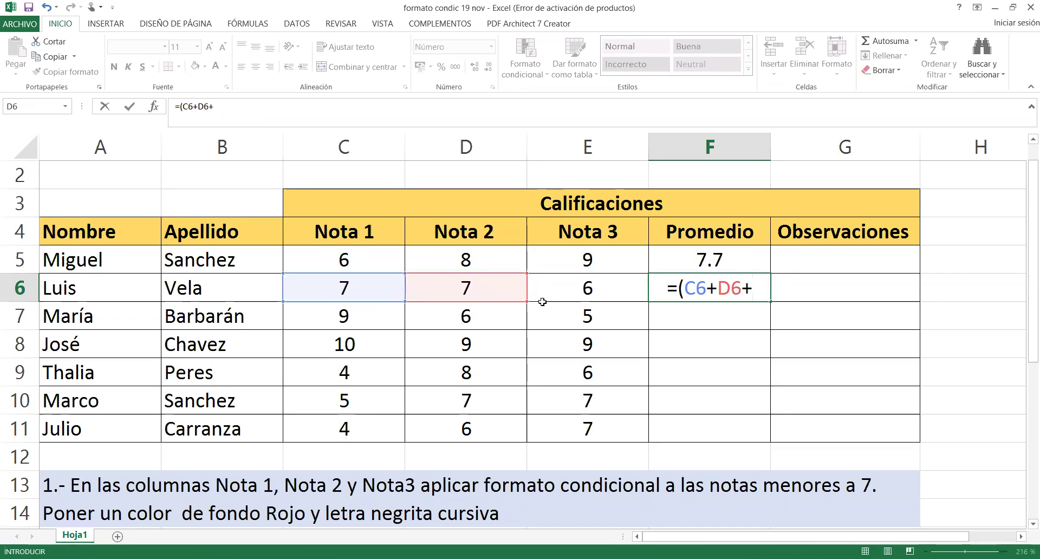
{"action": "left_click", "coordinate": [547, 291]}
{"action": "type", "text": ")"}
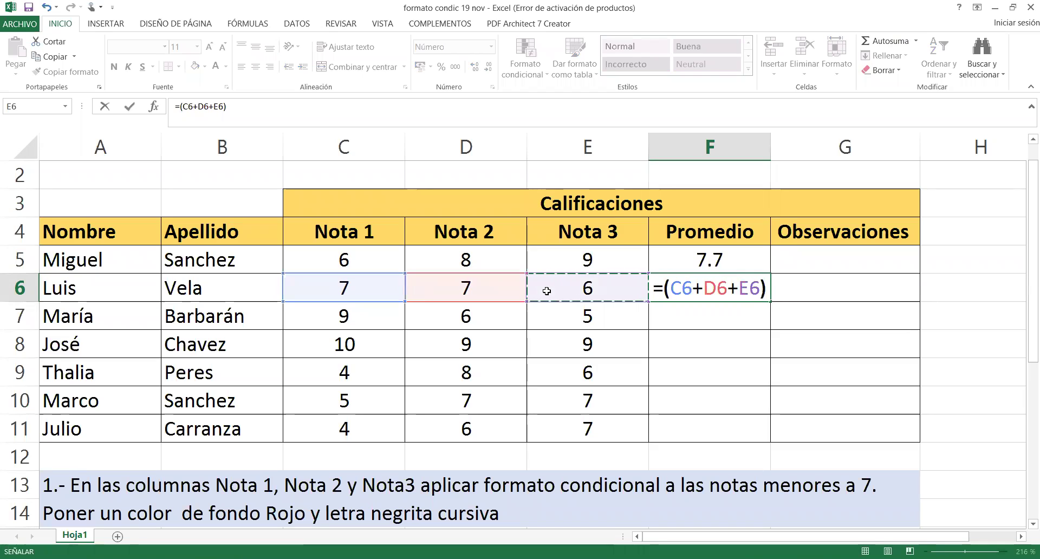
{"action": "type", "text": "/"}
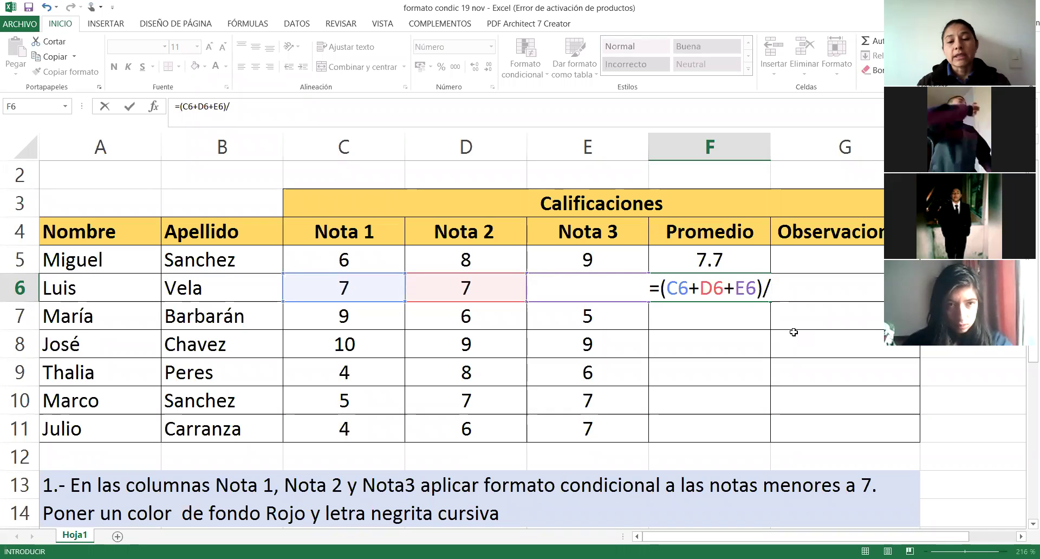
{"action": "type", "text": "3"}
{"action": "key", "text": "Return"}
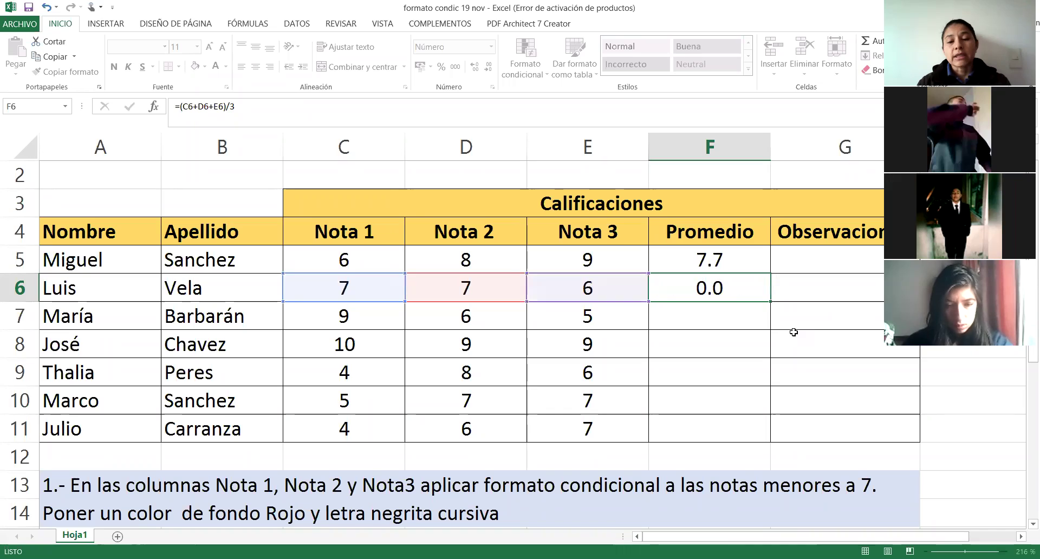
- Fill the PROMEDIO formula from F5 down through F11 for the remaining students
{"action": "left_click", "coordinate": [755, 266]}
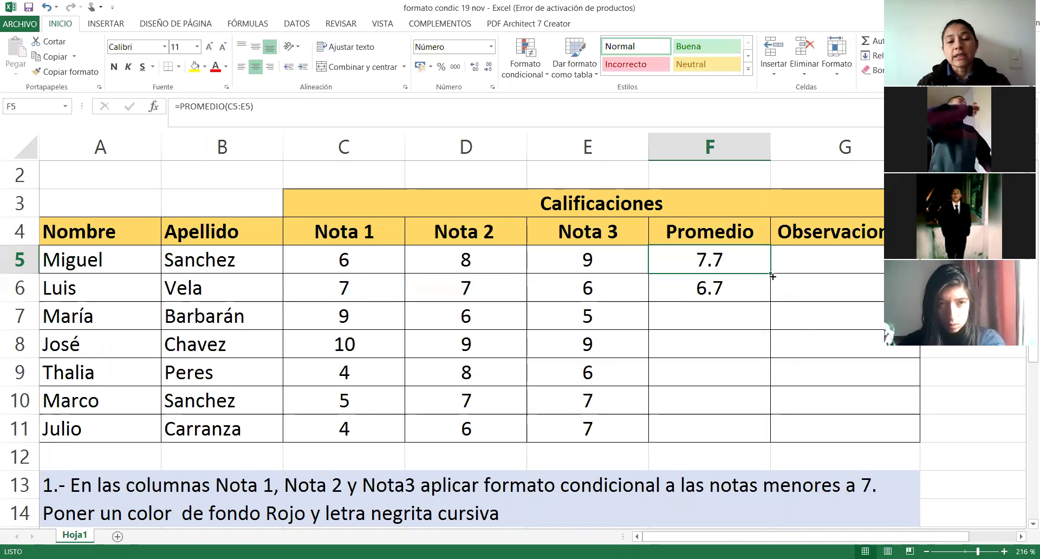
{"action": "left_click_drag", "start_coordinate": [770, 272], "coordinate": [752, 452]}
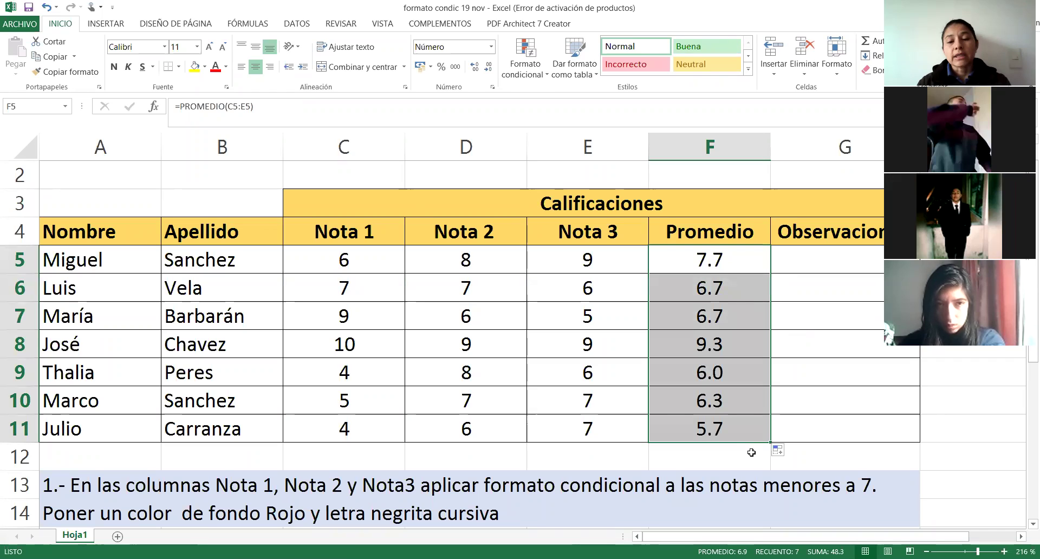
- Begin an SI formula in G5 for the first student's observation, with the logical test F5>=7
{"action": "left_click", "coordinate": [814, 263]}
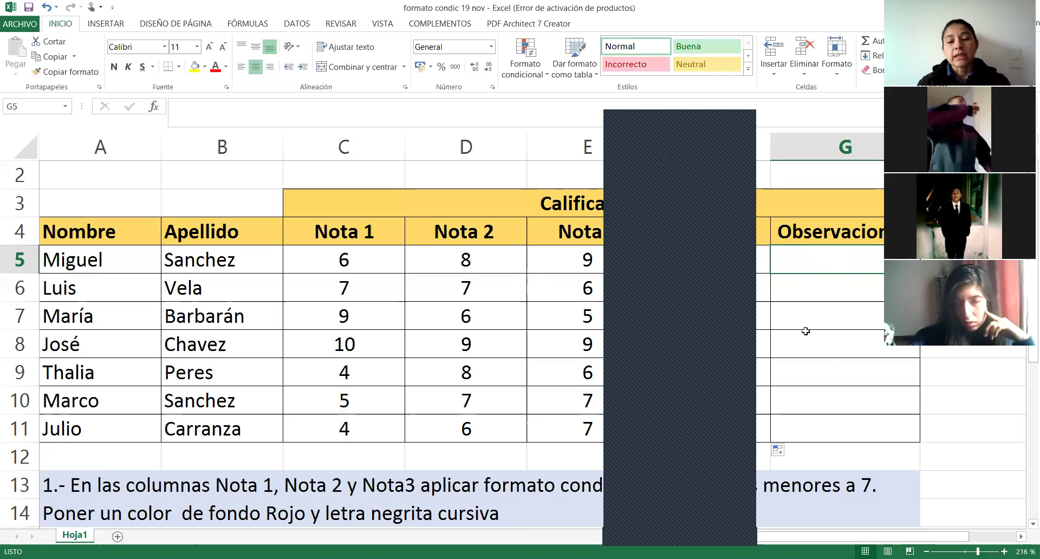
{"action": "left_click", "coordinate": [853, 297]}
{"action": "left_click", "coordinate": [845, 264]}
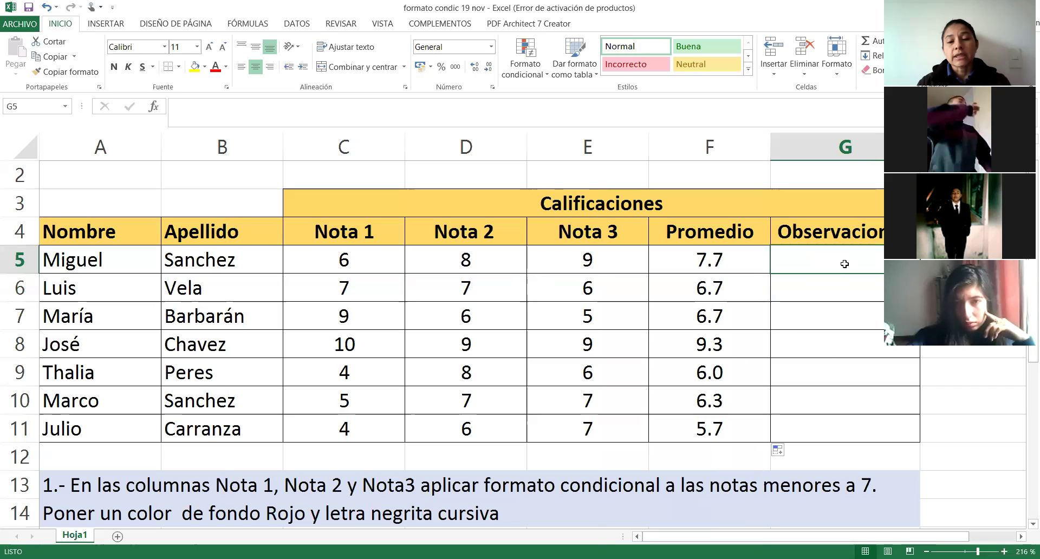
{"action": "type", "text": "="}
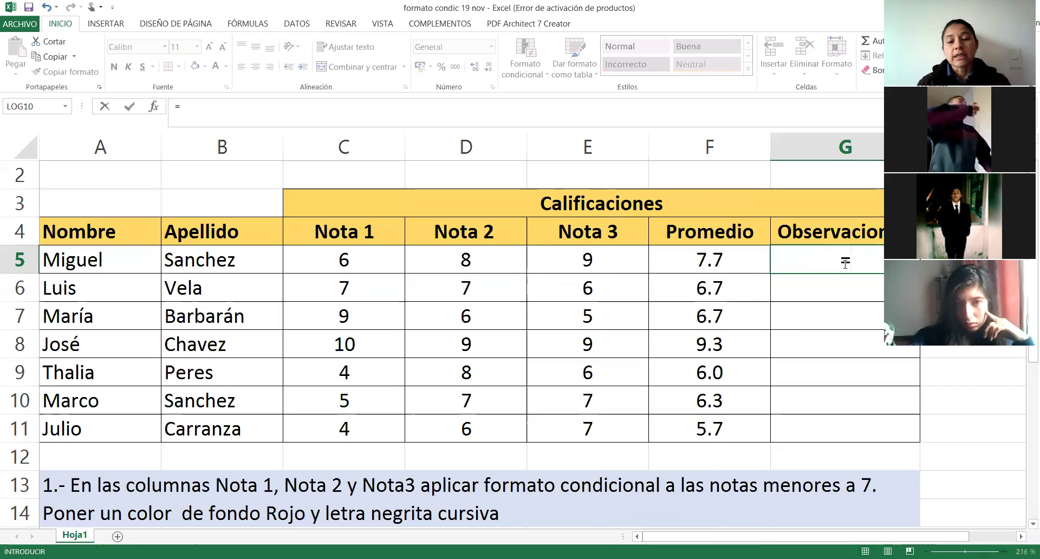
{"action": "type", "text": "si"}
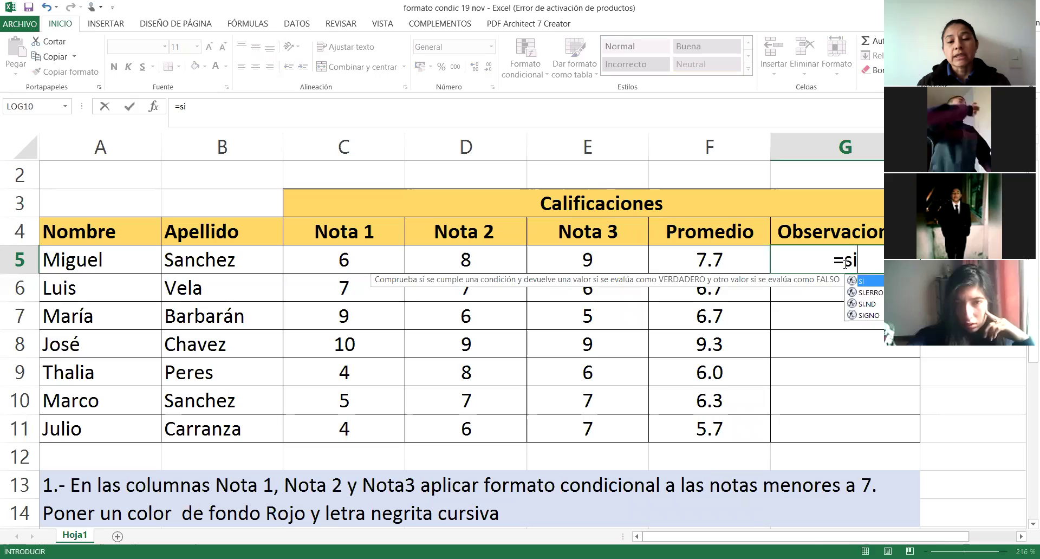
{"action": "type", "text": "("}
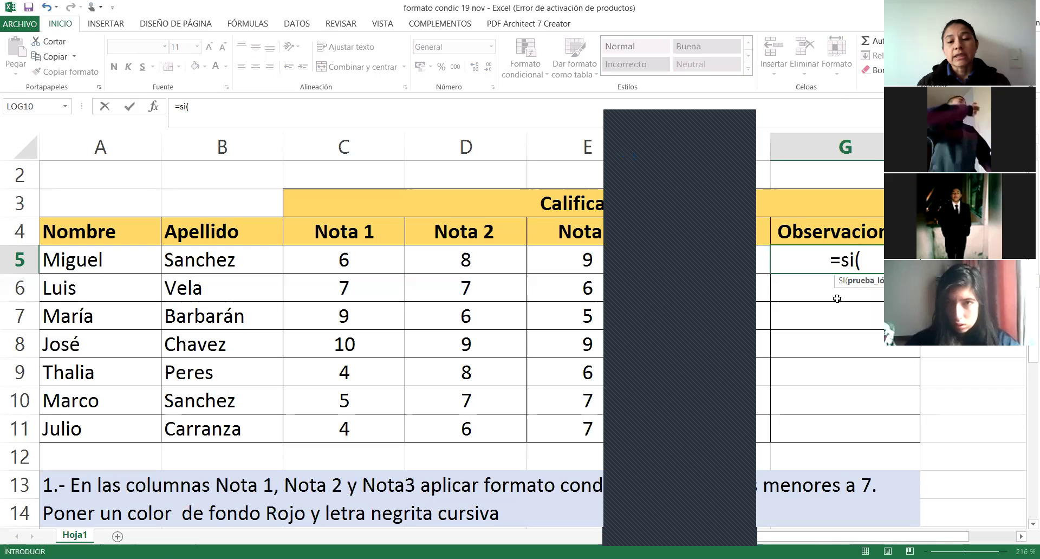
{"action": "left_click", "coordinate": [863, 259]}
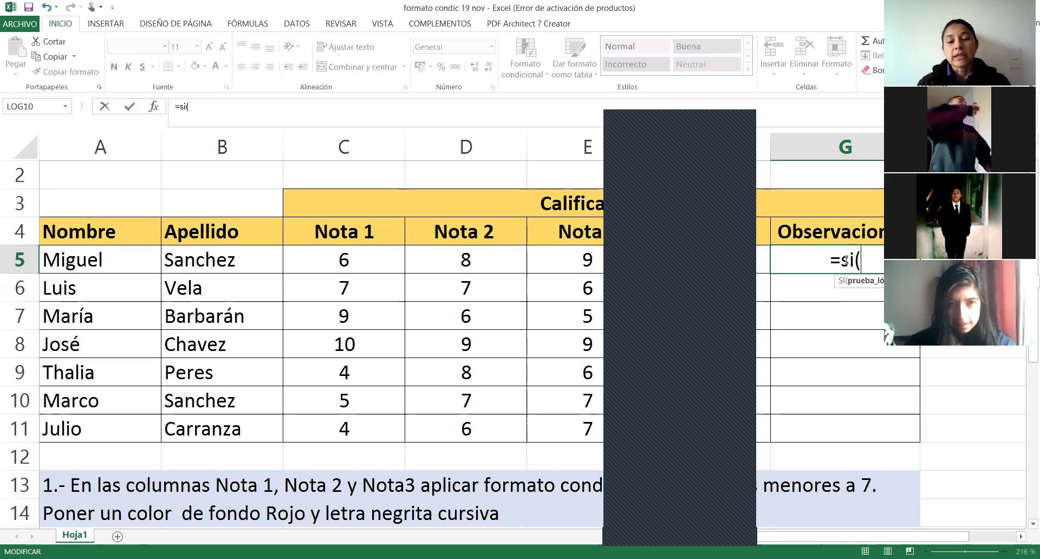
{"action": "left_click", "coordinate": [766, 259]}
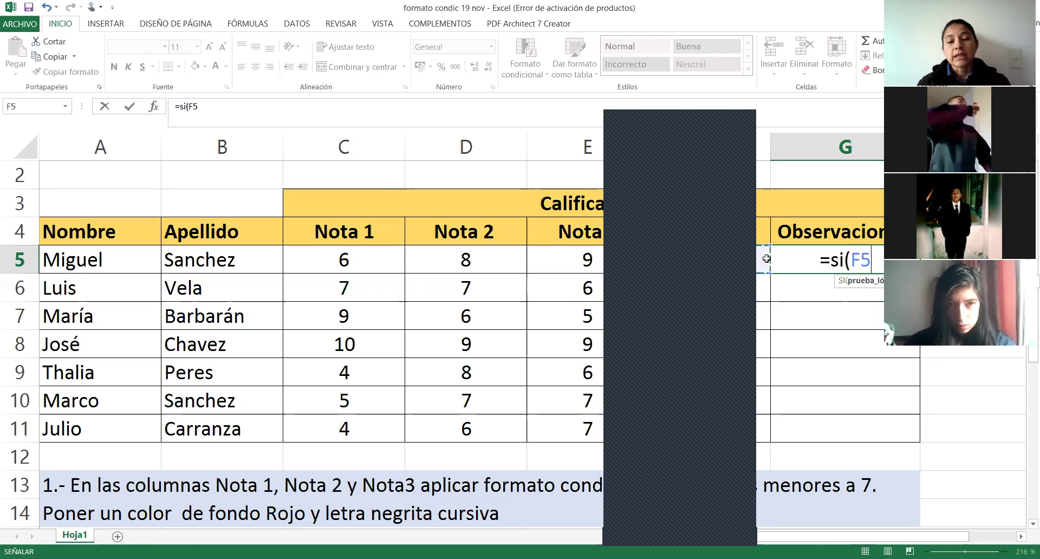
{"action": "type", "text": ">="}
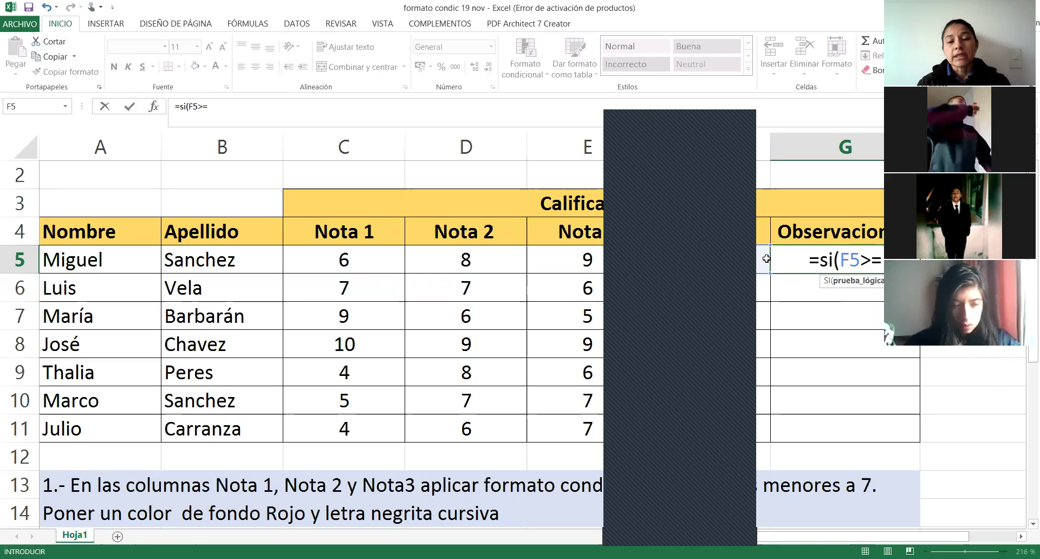
{"action": "type", "text": "7"}
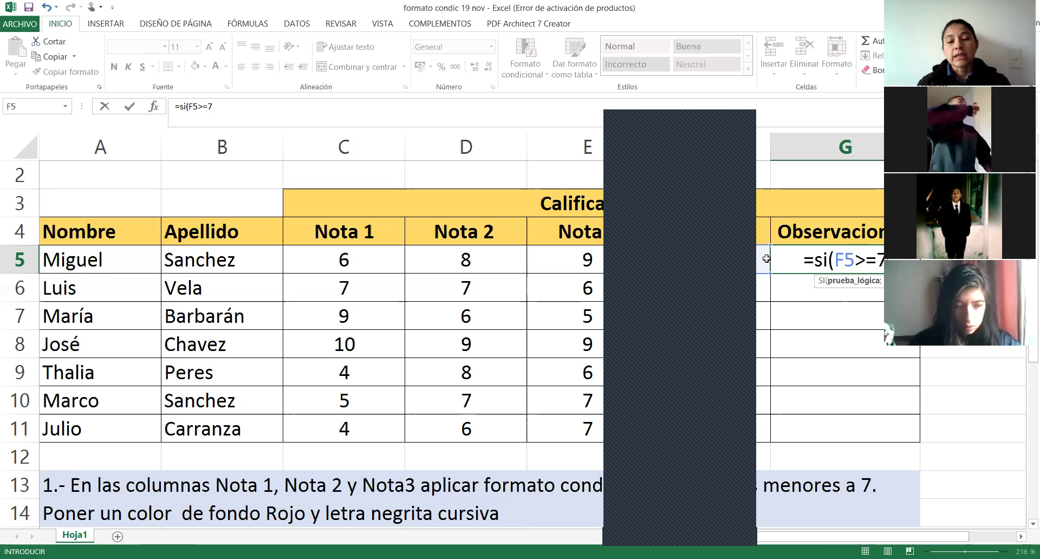
{"action": "type", "text": ";"}
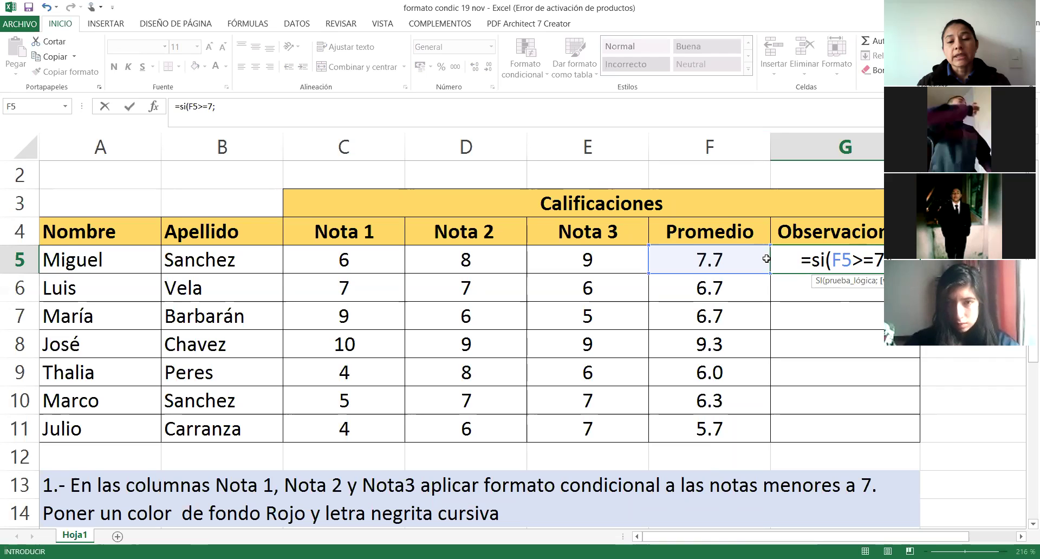
- Complete the G5 formula with "Aprobado" as the true result and "Reprobado" as the false result
{"action": "type", "text": "\""}
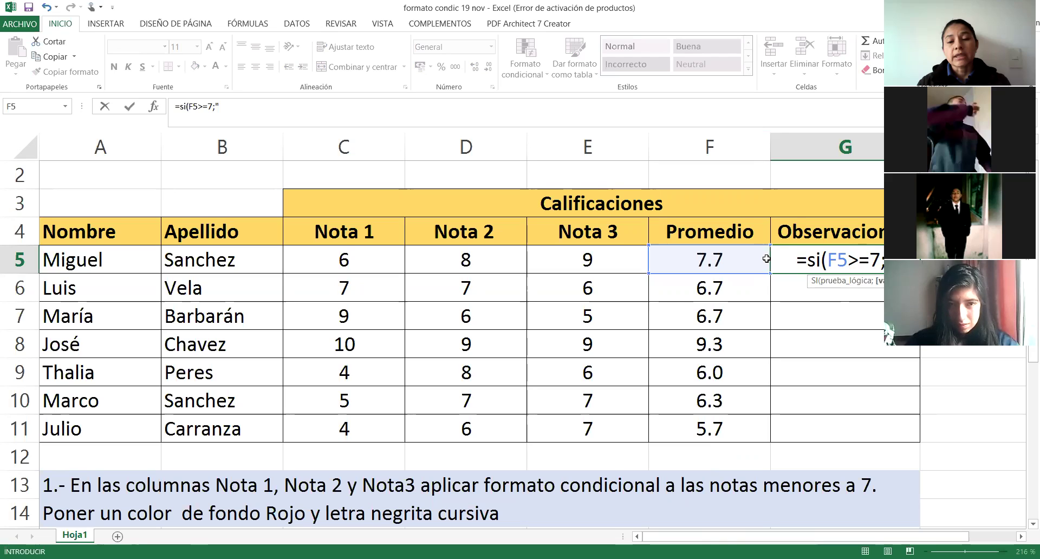
{"action": "type", "text": "A"}
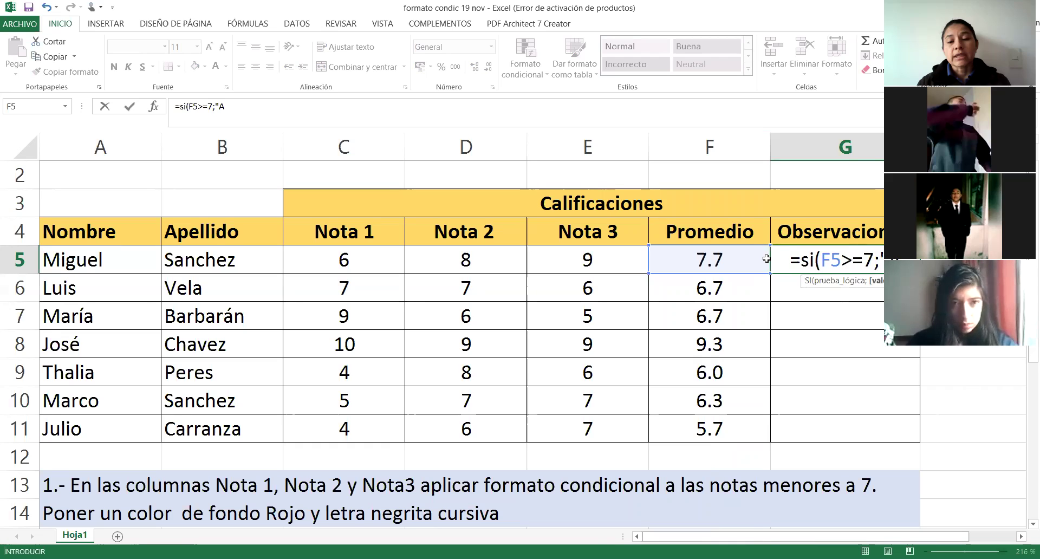
{"action": "type", "text": "probado"}
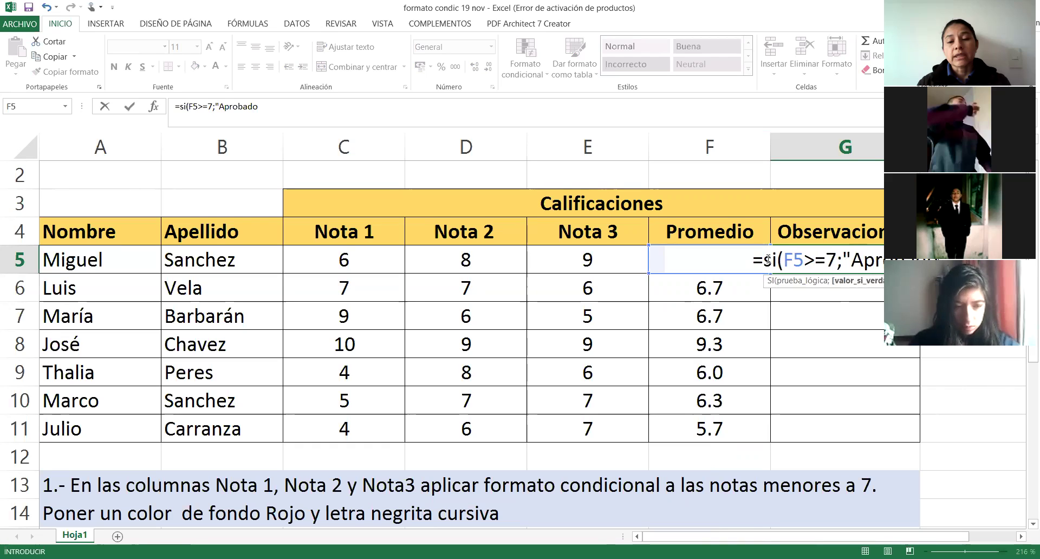
{"action": "type", "text": "\""}
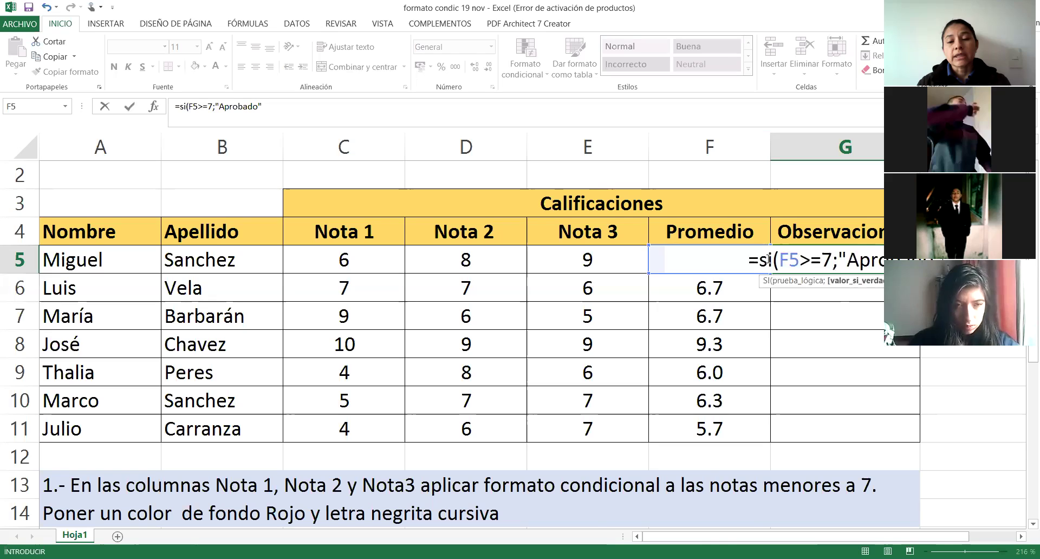
{"action": "type", "text": ";"}
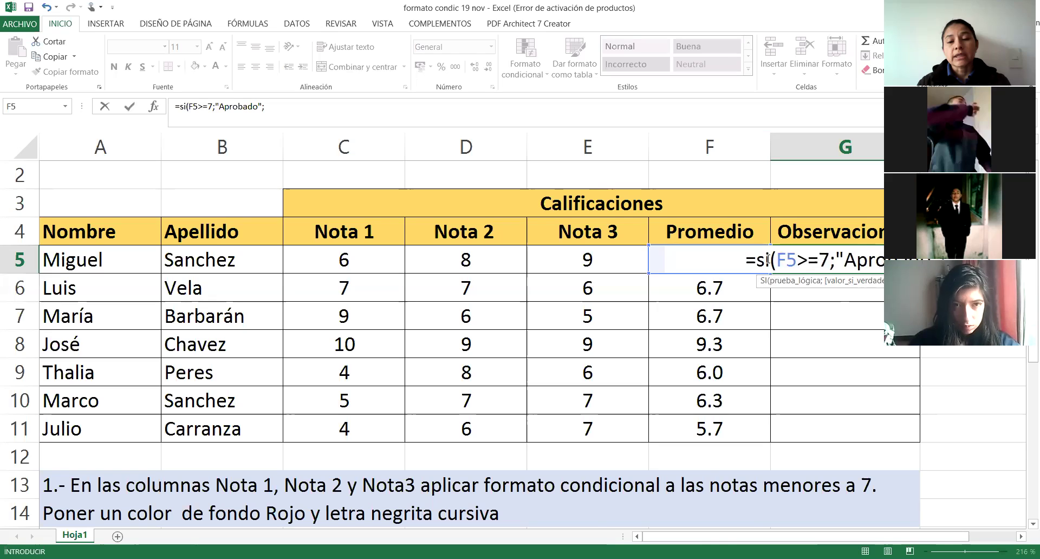
{"action": "type", "text": "\""}
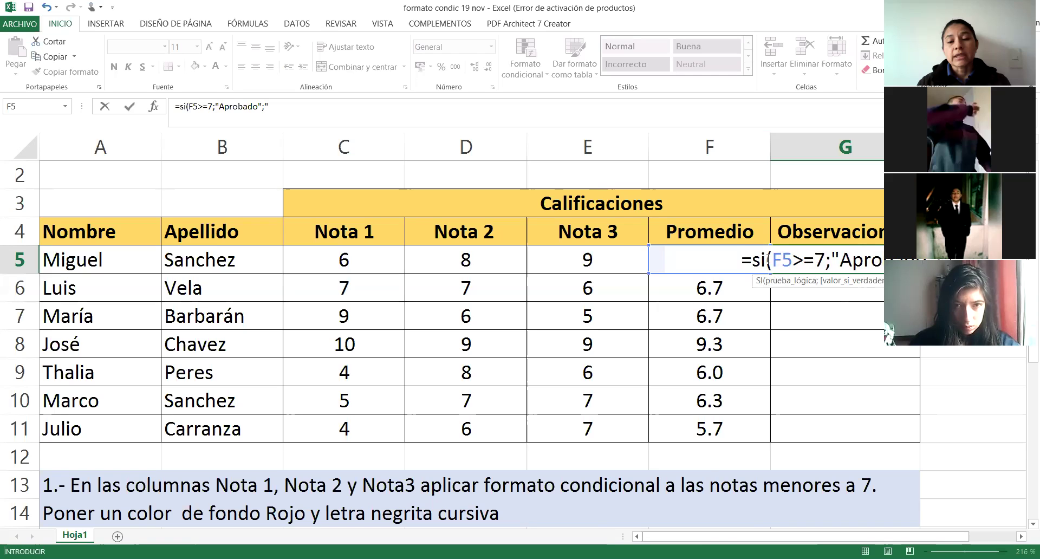
{"action": "type", "text": "Repor"}
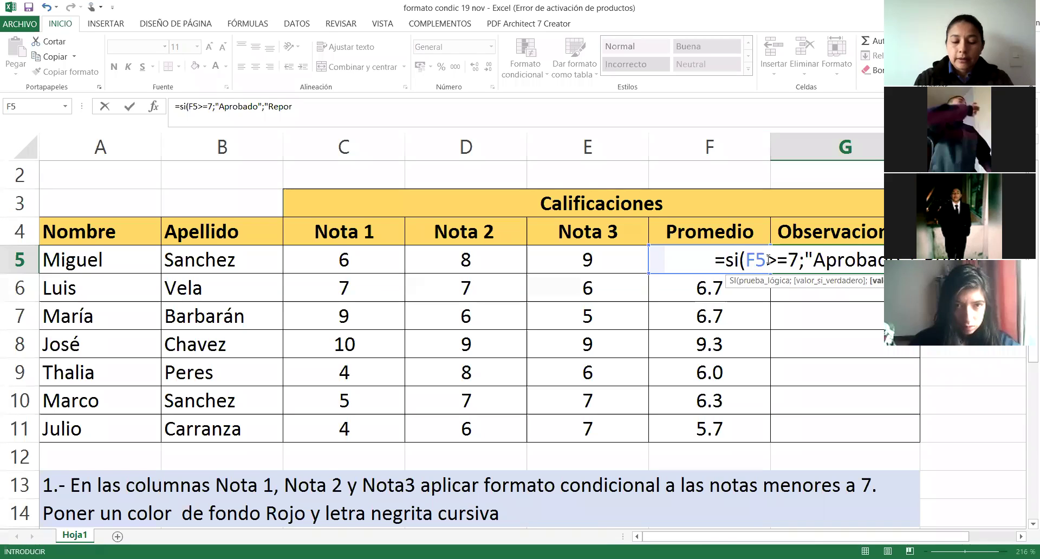
{"action": "key", "text": "BackSpace"}
{"action": "key", "text": "BackSpace"}
{"action": "key", "text": "BackSpace"}
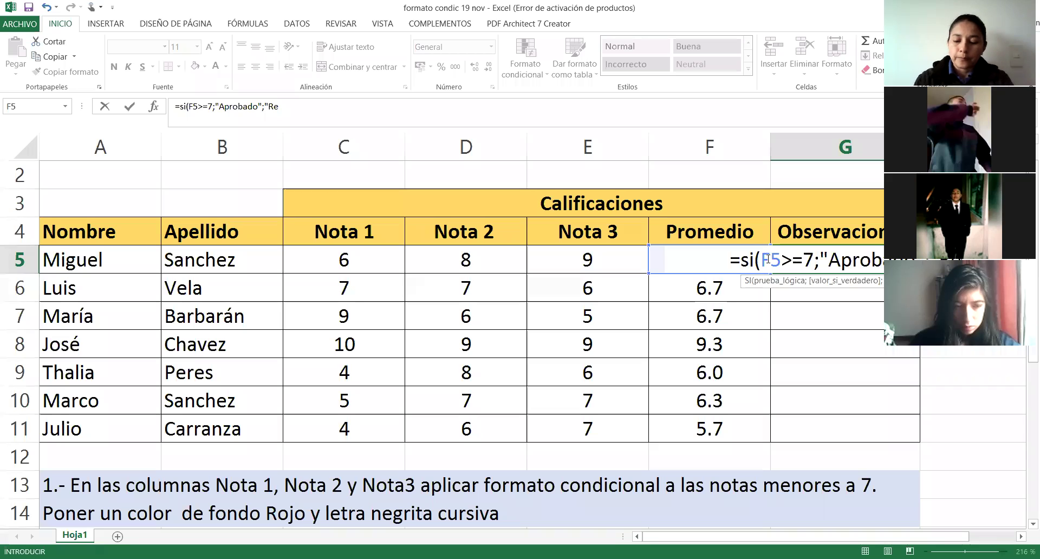
{"action": "type", "text": "probado\""}
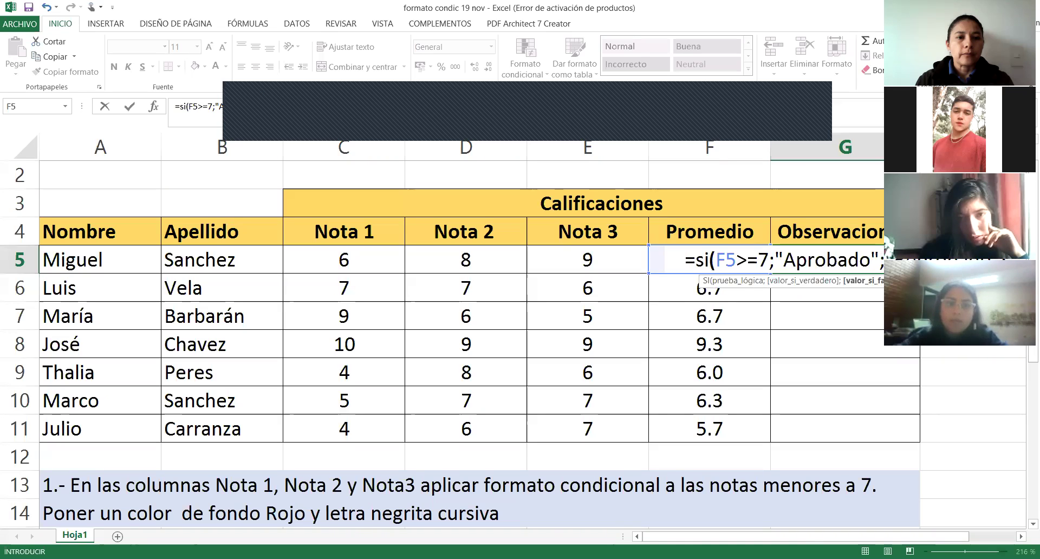
{"action": "key", "text": "Return"}
- Fill the SI formula from G5 down through G11 for the remaining students, then deselect the range
{"action": "left_click", "coordinate": [882, 265]}
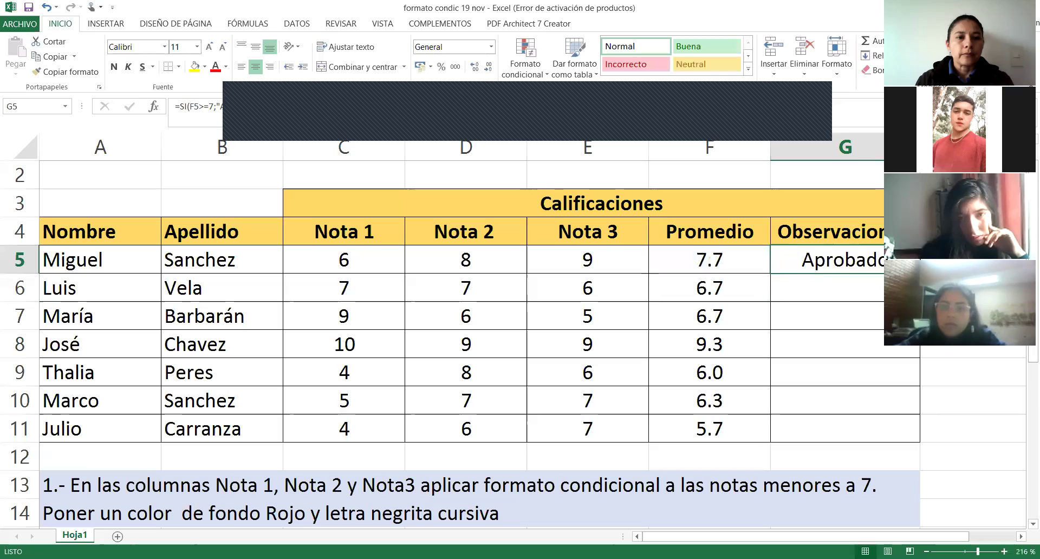
{"action": "left_click_drag", "start_coordinate": [919, 273], "coordinate": [917, 436]}
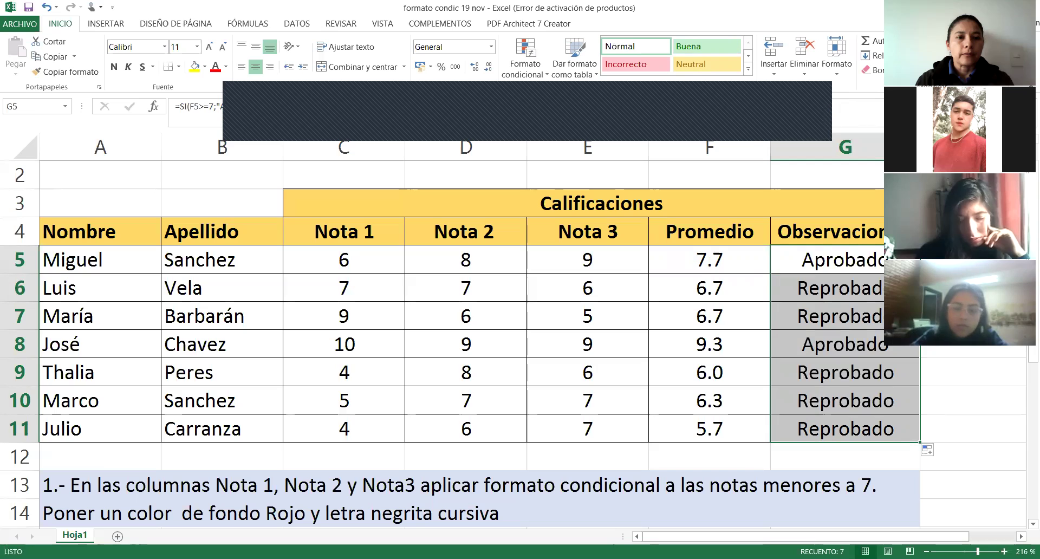
{"action": "left_click", "coordinate": [953, 315]}
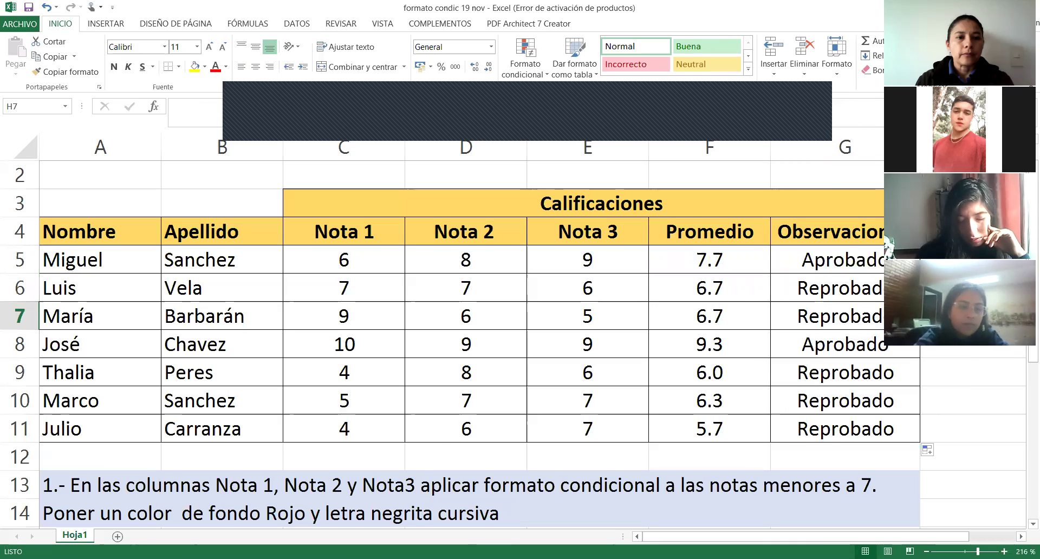
{"action": "left_click", "coordinate": [921, 342]}
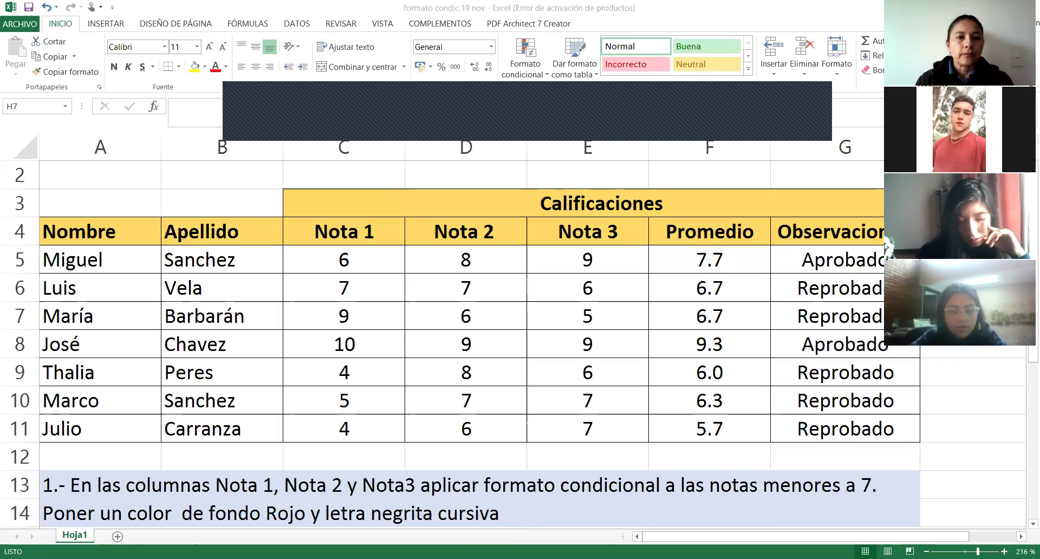